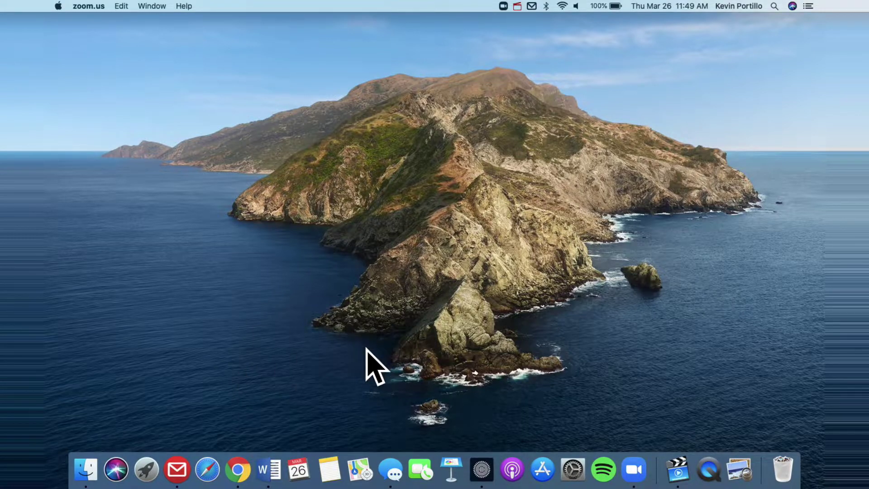
# Launch Chrome and load the zoom.us website
pyautogui.click(238, 471)
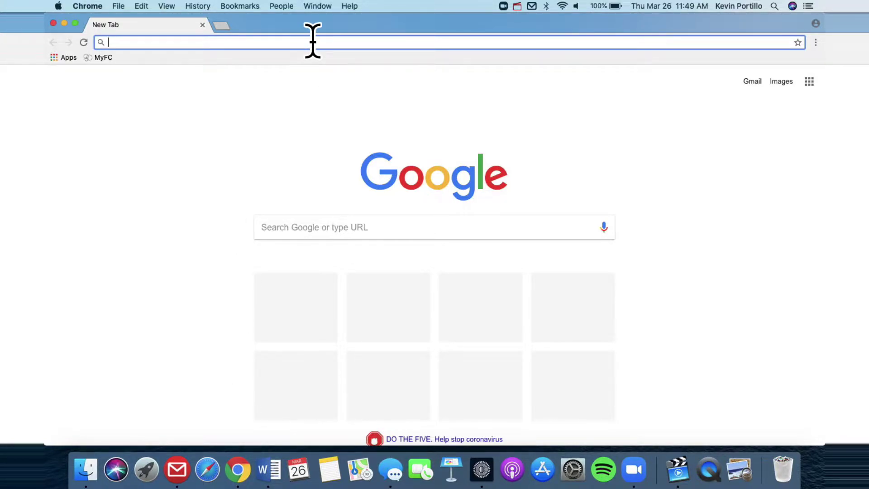
pyautogui.write('zoom.')
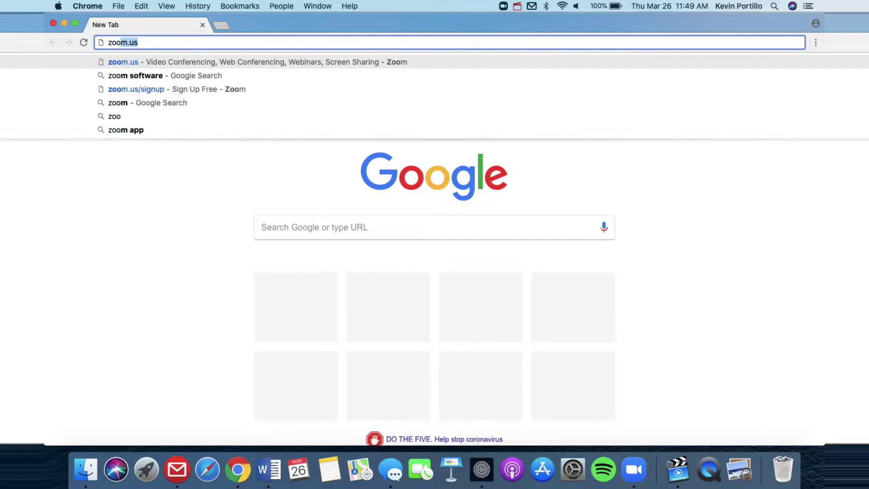
pyautogui.write('us')
pyautogui.press('Return')
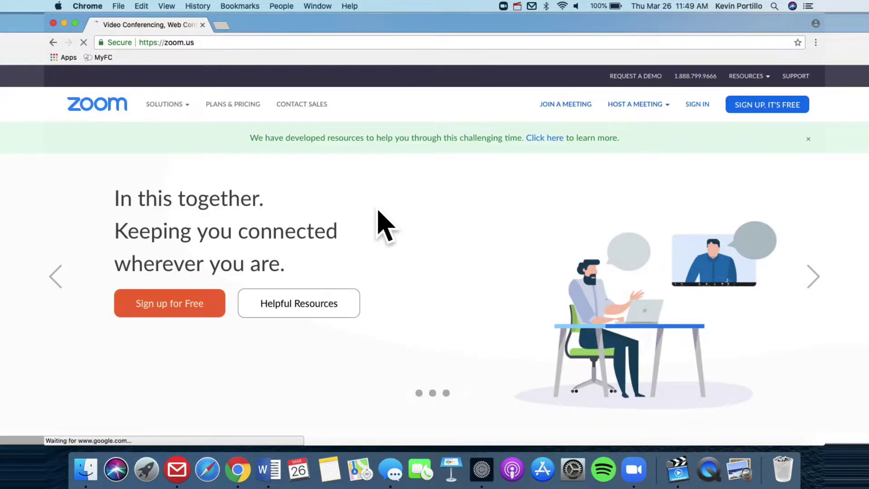
# Browse the Zoom homepage, stepping back two slides in the testimonial carousel
pyautogui.scroll(-2, 379, 206)
pyautogui.scroll(-12, 379, 205)
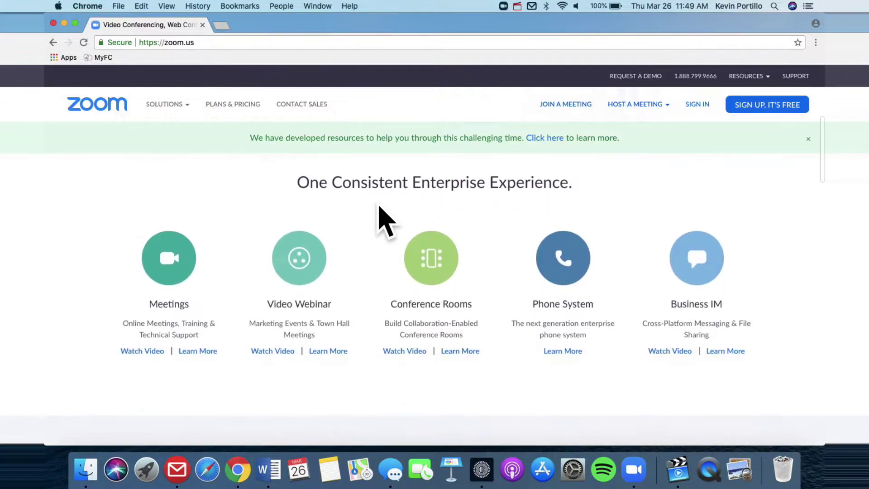
pyautogui.scroll(-8, 379, 206)
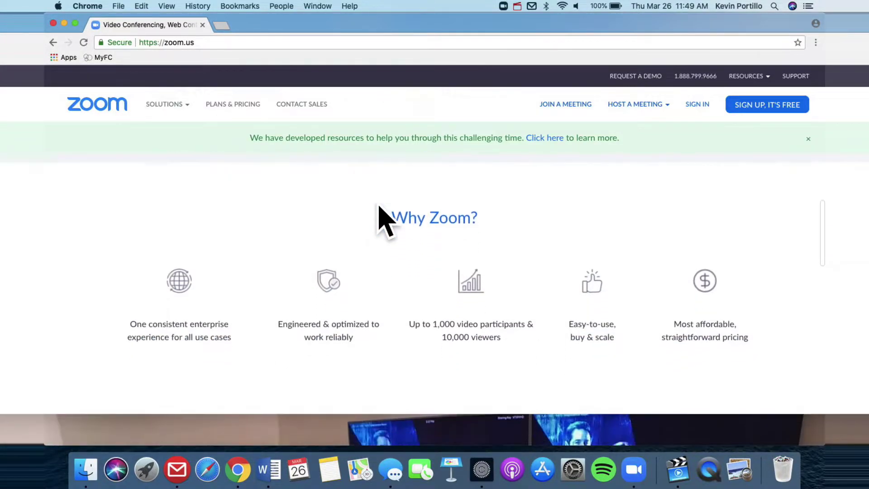
pyautogui.scroll(-1, 378, 204)
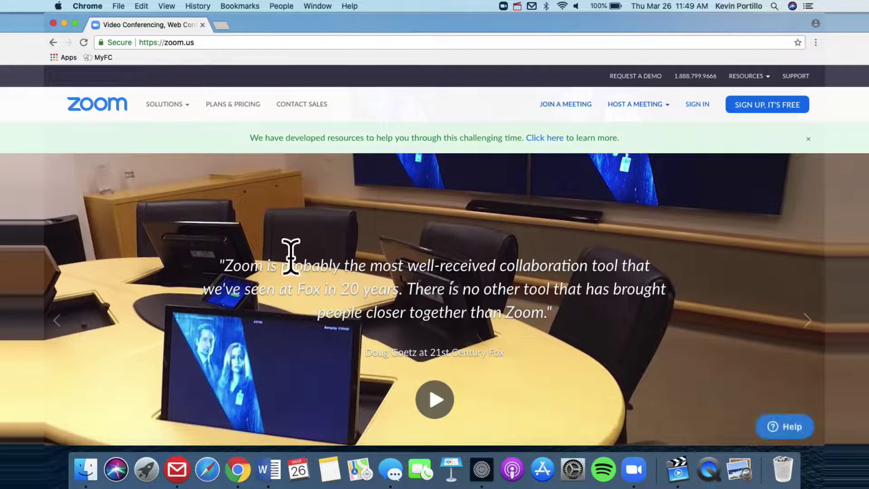
pyautogui.click(57, 328)
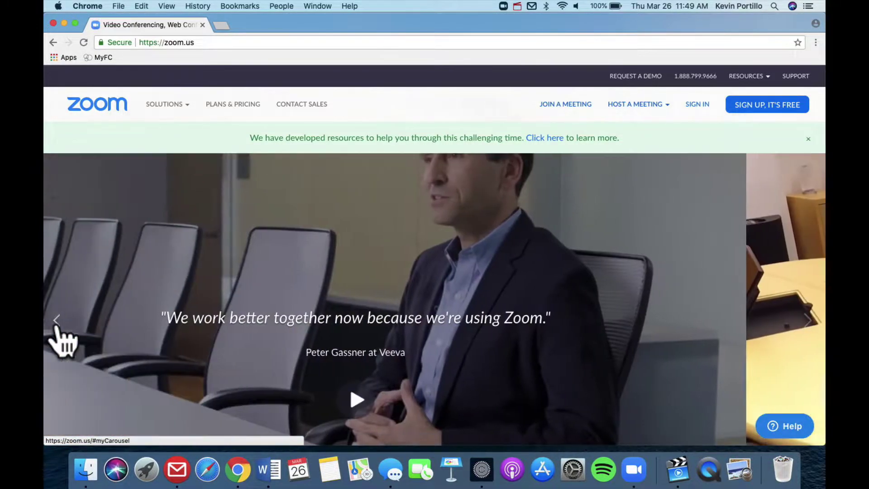
pyautogui.click(57, 325)
pyautogui.scroll(3, 57, 330)
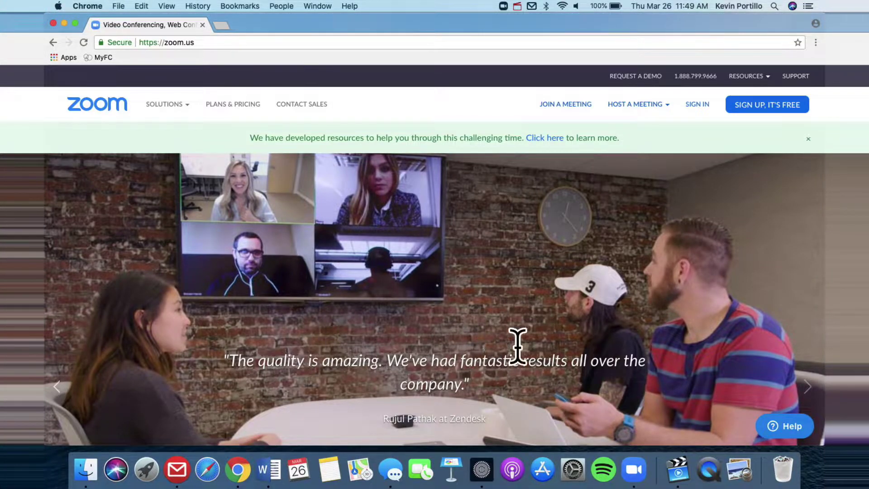
pyautogui.scroll(-1, 495, 292)
pyautogui.scroll(2, 494, 291)
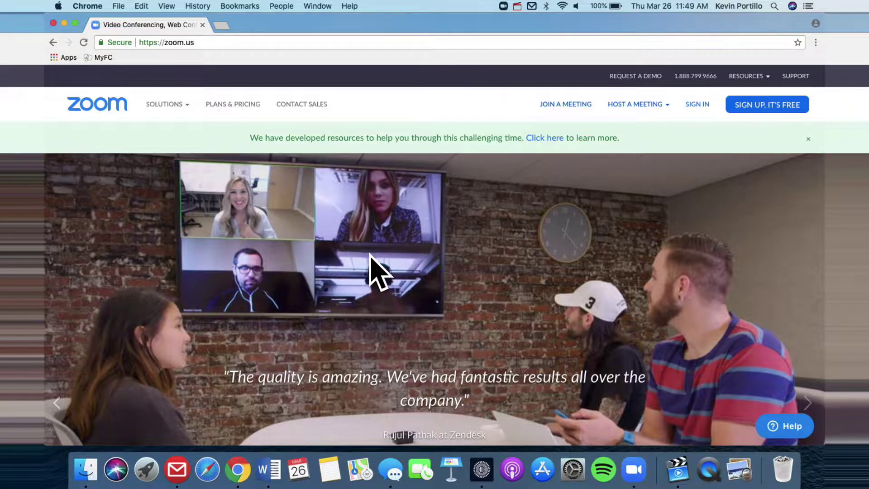
pyautogui.scroll(-2, 370, 255)
pyautogui.scroll(-5, 370, 256)
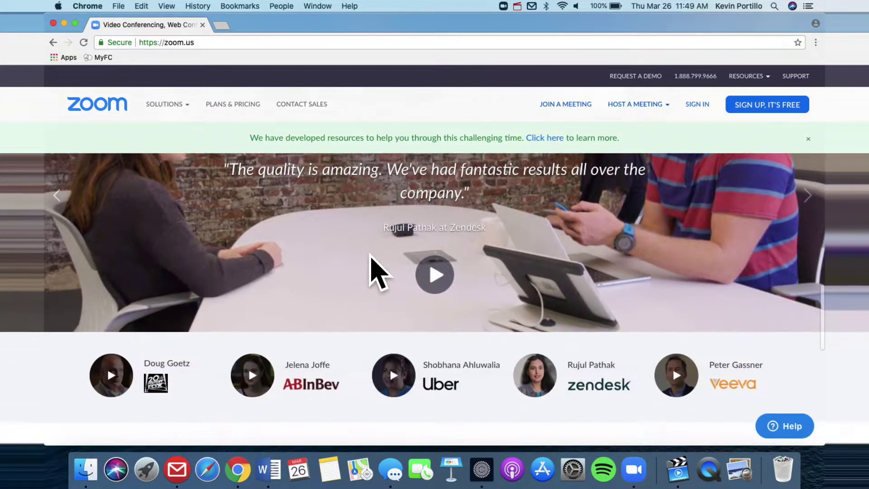
pyautogui.scroll(4, 370, 272)
pyautogui.scroll(-10, 370, 271)
pyautogui.scroll(10, 375, 271)
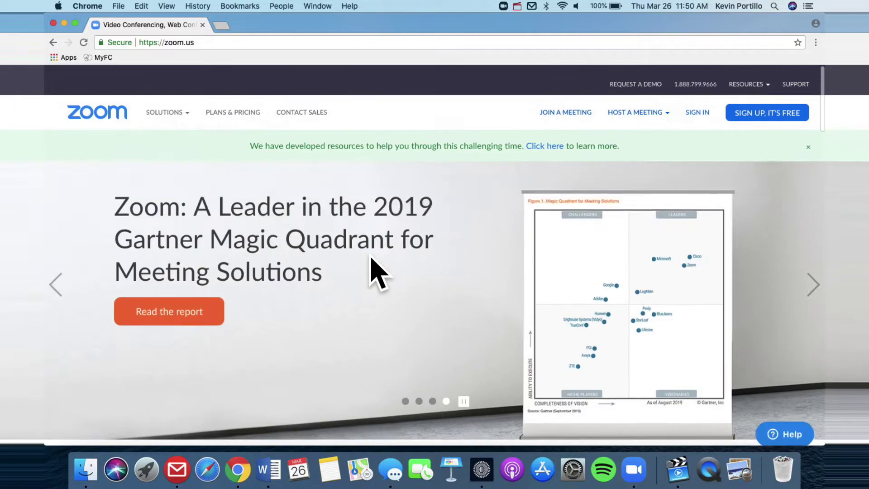
# Open the Sign Up Free page, enter a test email address, then clear the field
pyautogui.click(769, 108)
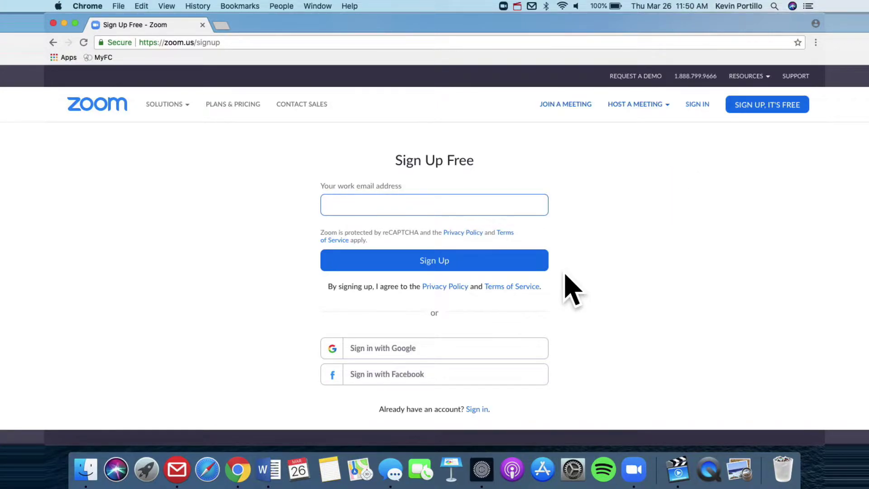
pyautogui.write('test')
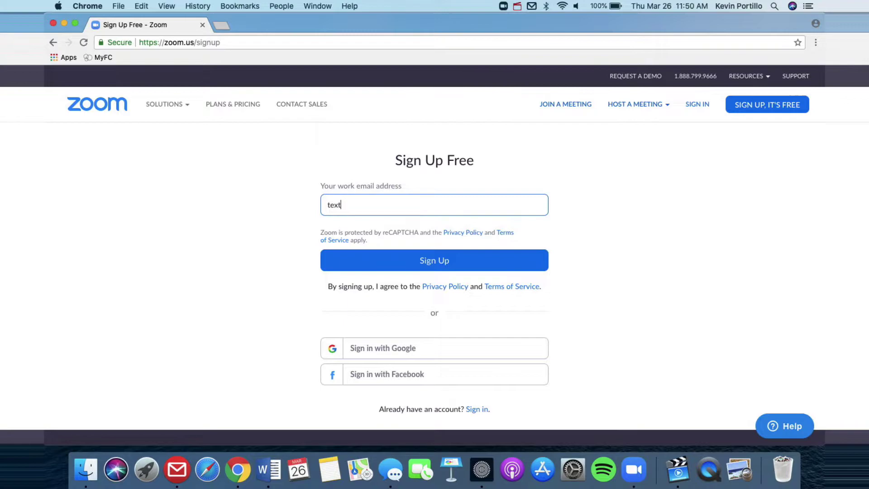
pyautogui.press('BackSpace')
pyautogui.press('BackSpace')
pyautogui.write('st@test.org')
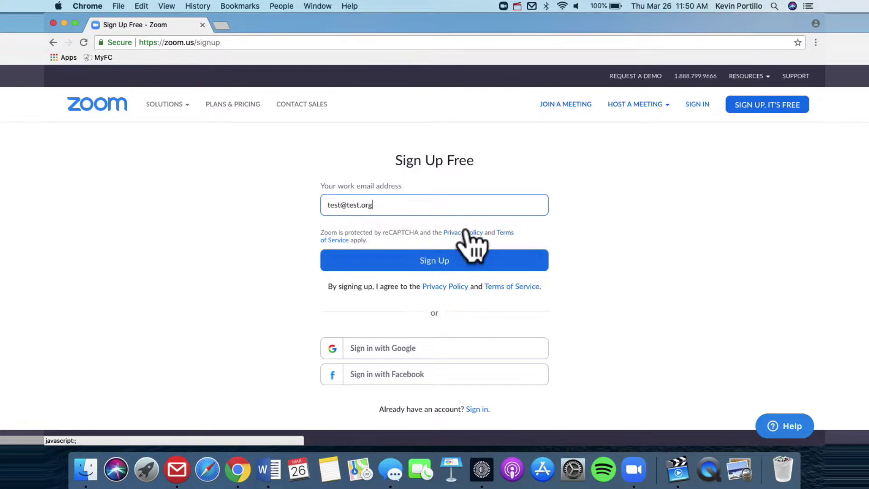
pyautogui.press('BackSpace')
pyautogui.press('BackSpace')
pyautogui.press('BackSpace')
pyautogui.press('BackSpace')
pyautogui.press('BackSpace')
pyautogui.press('BackSpace')
pyautogui.press('BackSpace')
pyautogui.press('BackSpace')
pyautogui.press('BackSpace')
pyautogui.press('BackSpace')
pyautogui.press('BackSpace')
pyautogui.press('BackSpace')
pyautogui.press('BackSpace')
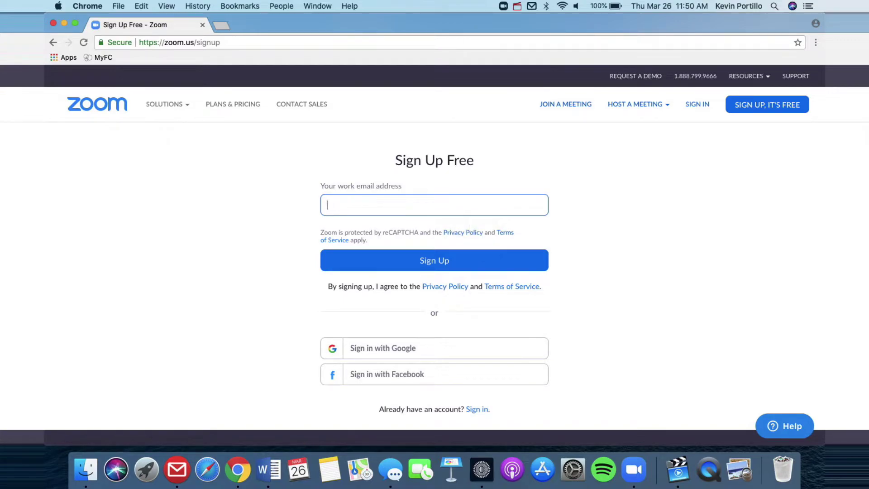
# Sign in with the account email and password, reaching the My Profile page
pyautogui.click(691, 105)
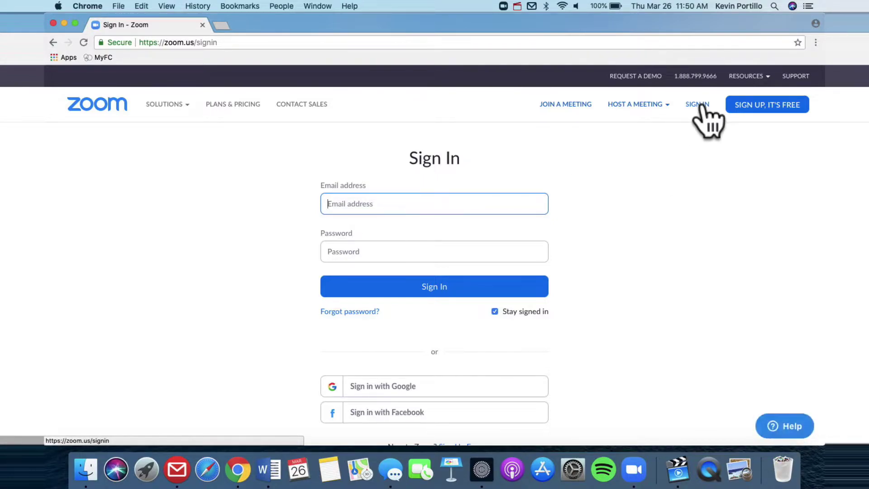
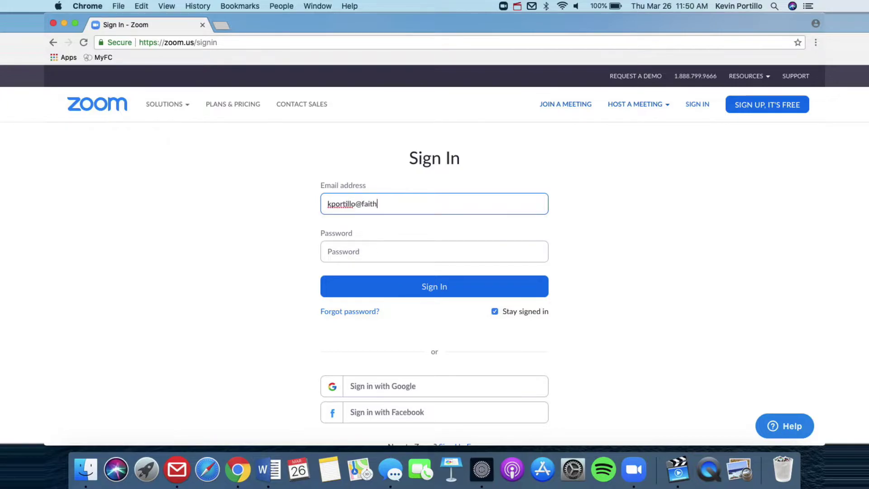
pyautogui.click(407, 251)
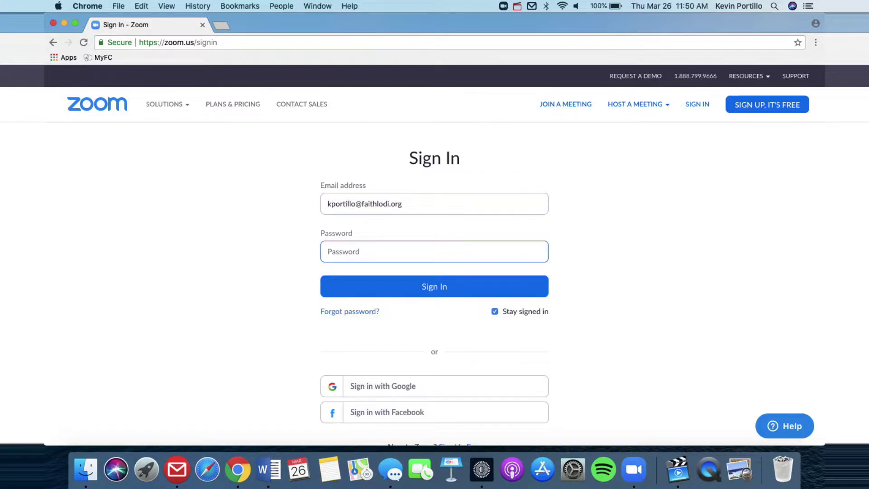
pyautogui.write('••••••••')
pyautogui.press('Return')
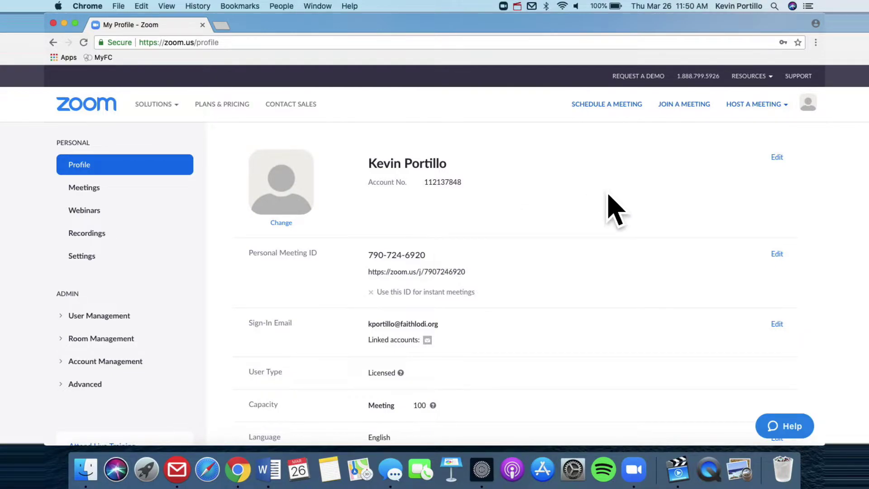
# Start scheduling a new meeting and replace its topic with the host's name plus 'Small Group'
pyautogui.click(619, 107)
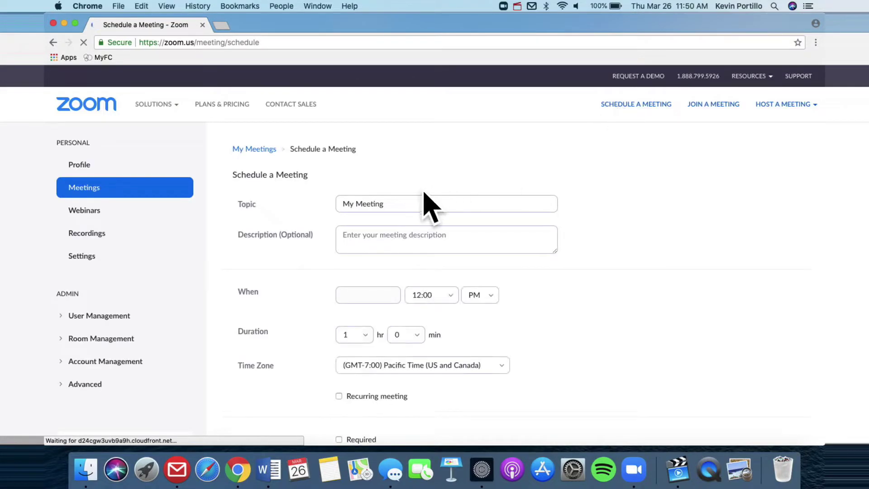
pyautogui.click(417, 204)
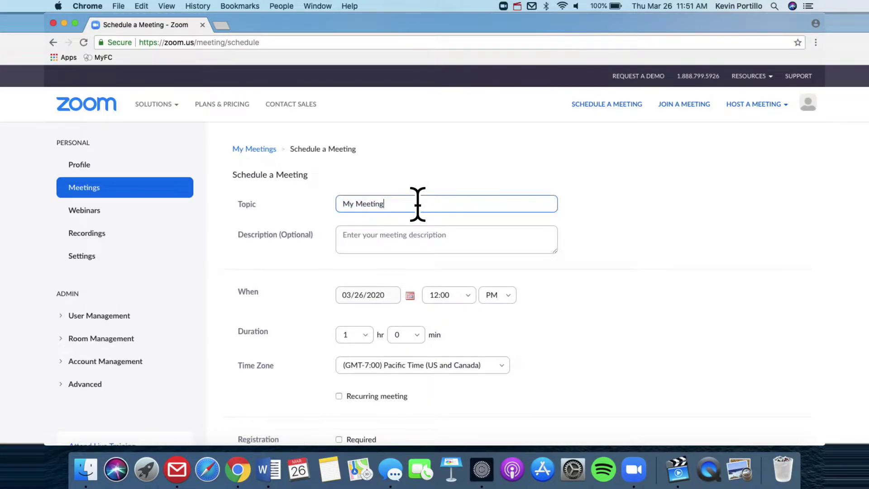
pyautogui.press('super+a')
pyautogui.write('Kevin P')
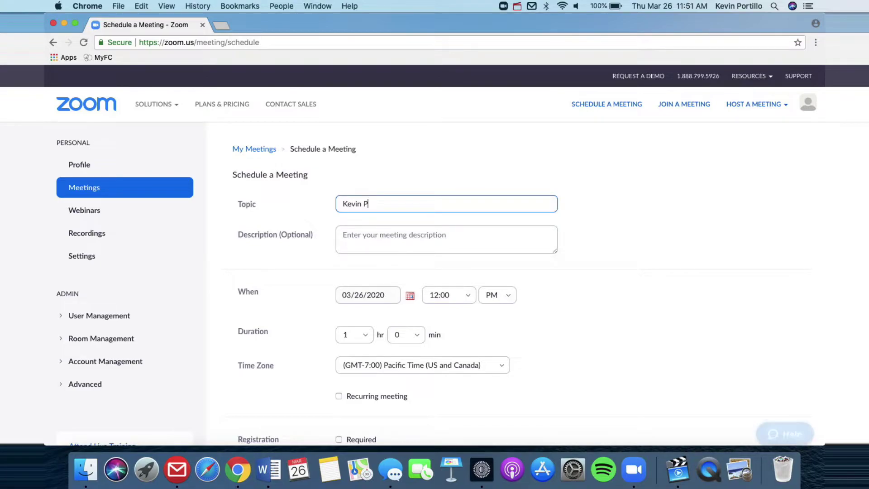
pyautogui.write("ortillo'")
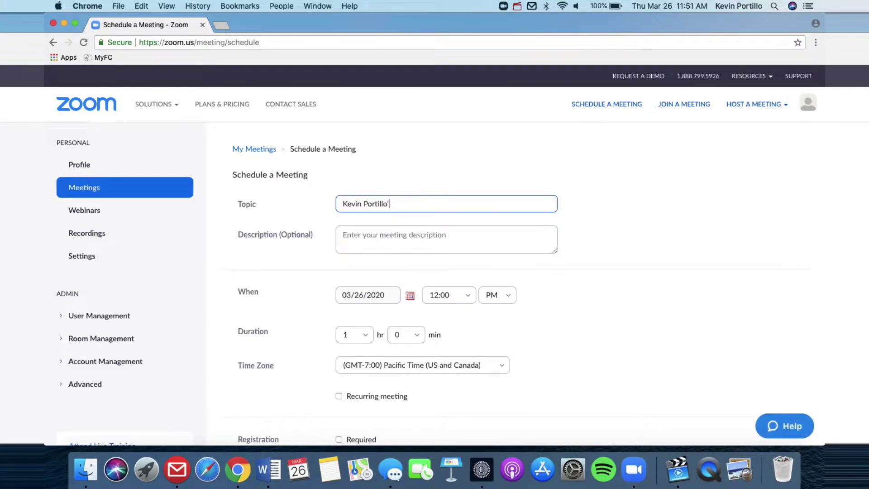
pyautogui.write('s Small Grou')
pyautogui.write('p')
# Enter the meeting description 'The best small group ever!'
pyautogui.press('Tab')
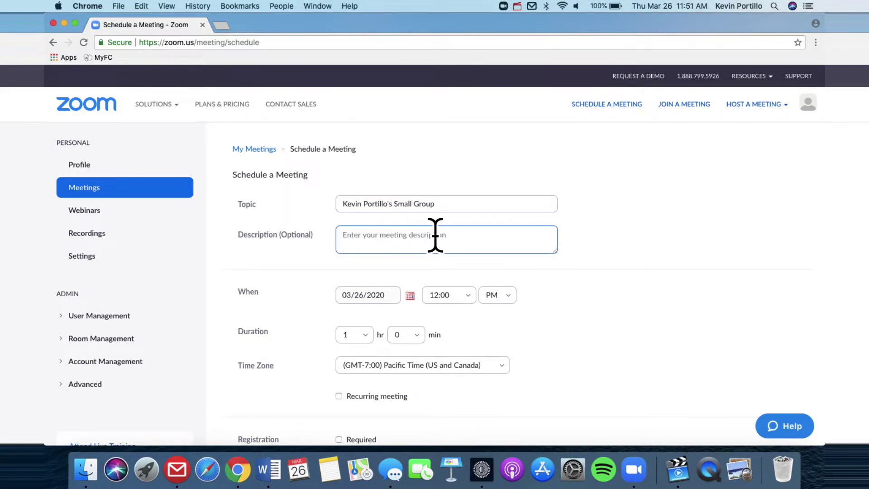
pyautogui.scroll(-2, 438, 243)
pyautogui.write('The ')
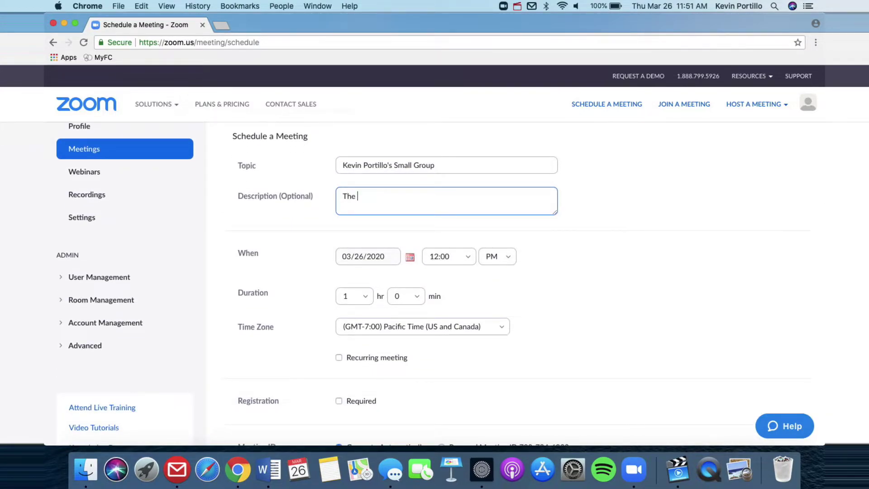
pyautogui.write('best small group ev')
pyautogui.scroll(-1, 395, 277)
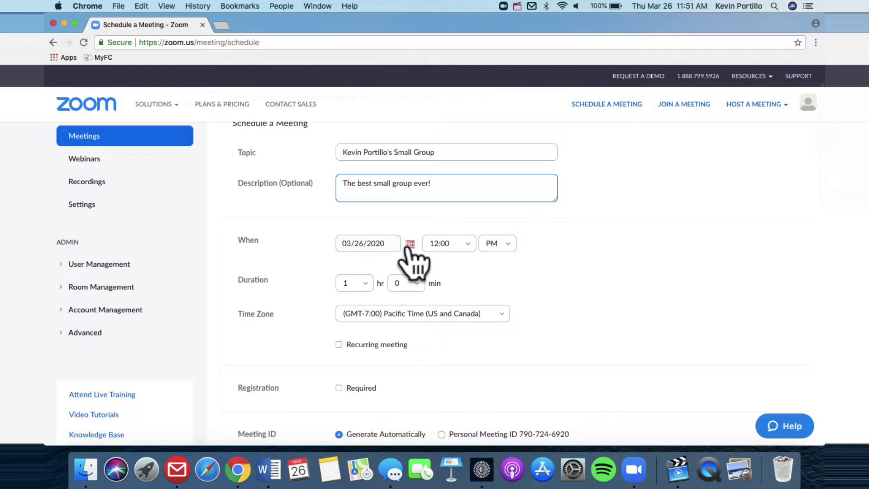
# Set the meeting date to 03/30/2020 and the start time to 6:00 PM
pyautogui.click(407, 252)
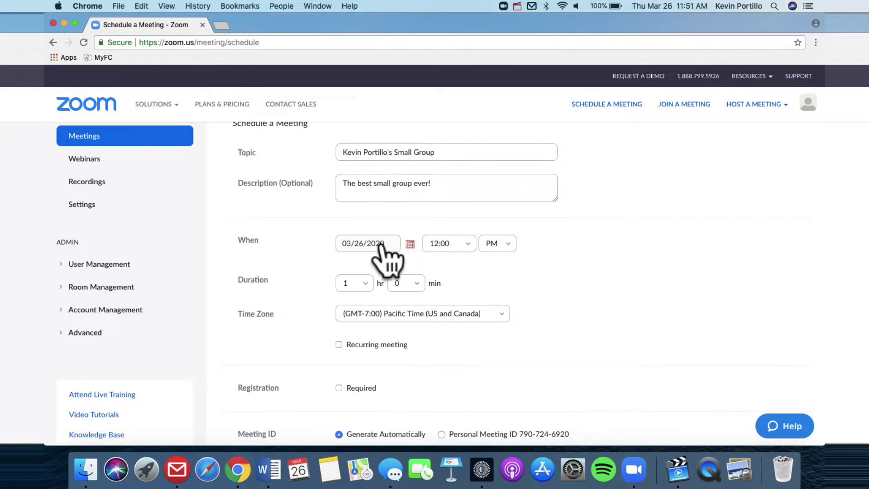
pyautogui.click(408, 245)
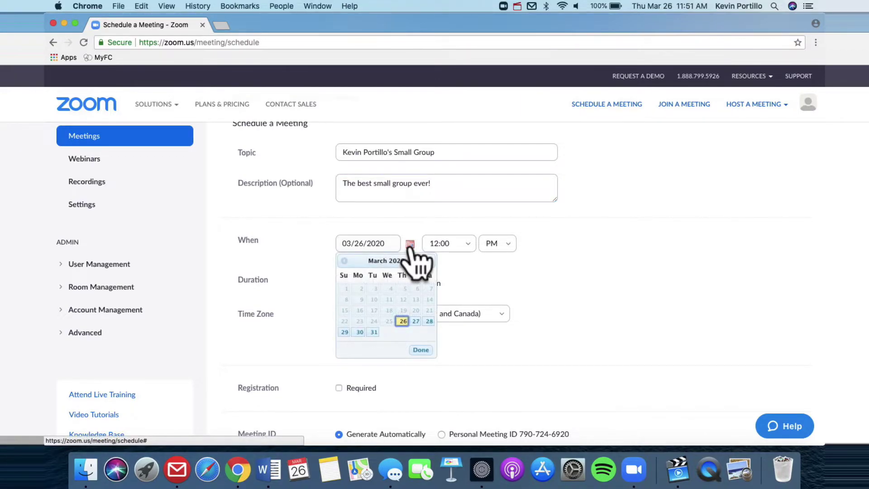
pyautogui.click(360, 334)
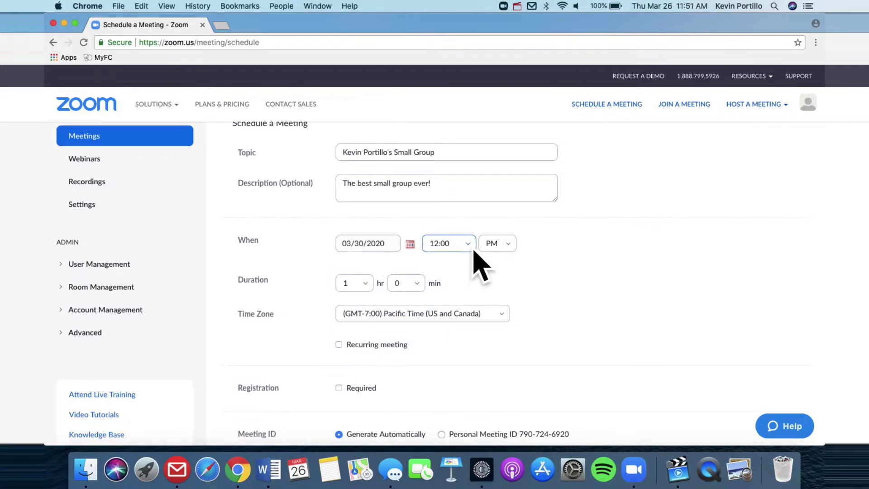
pyautogui.click(471, 247)
pyautogui.scroll(-5, 451, 319)
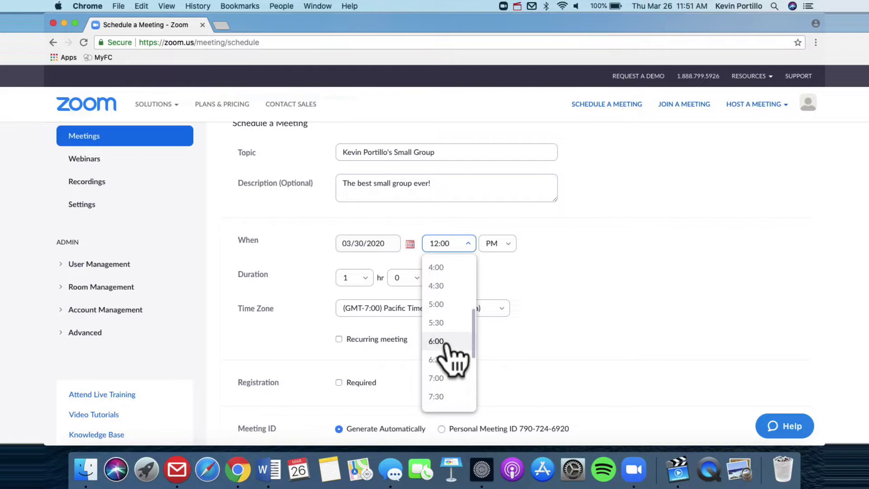
pyautogui.click(452, 358)
pyautogui.scroll(-2, 407, 272)
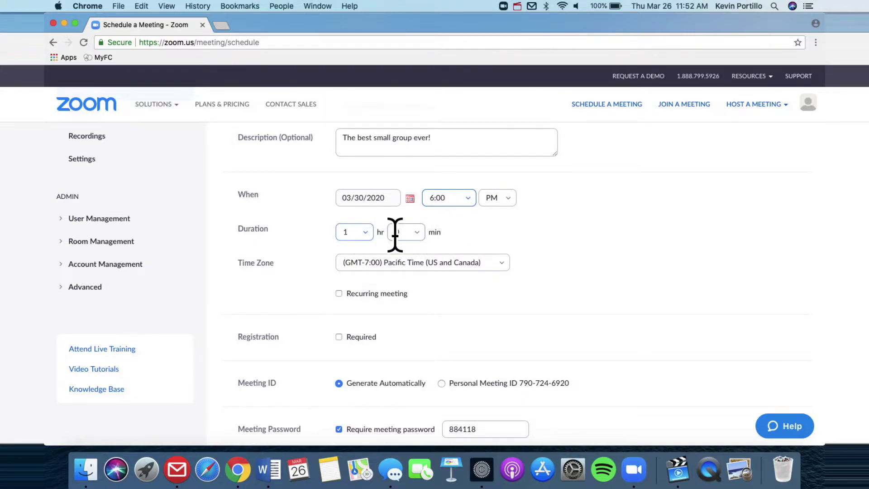
pyautogui.click(417, 233)
# Set the duration to 1 hr 30 min and make the meeting recur weekly
pyautogui.click(404, 292)
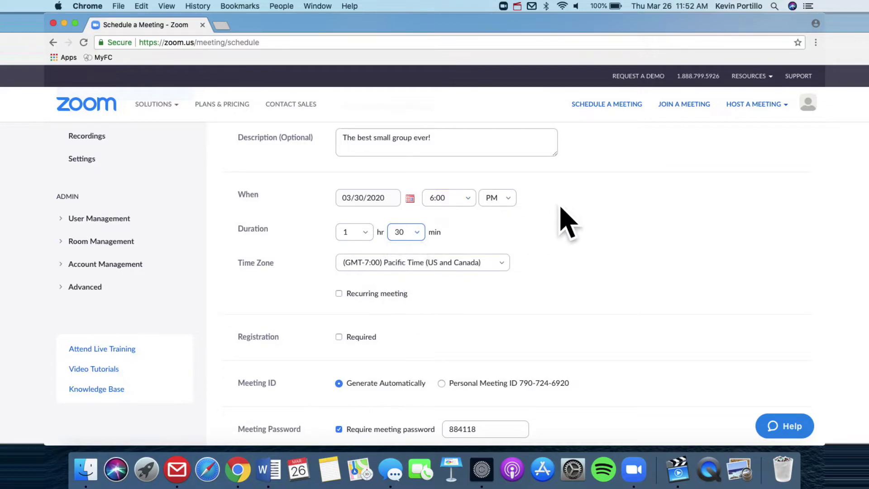
pyautogui.scroll(-1, 567, 206)
pyautogui.click(339, 263)
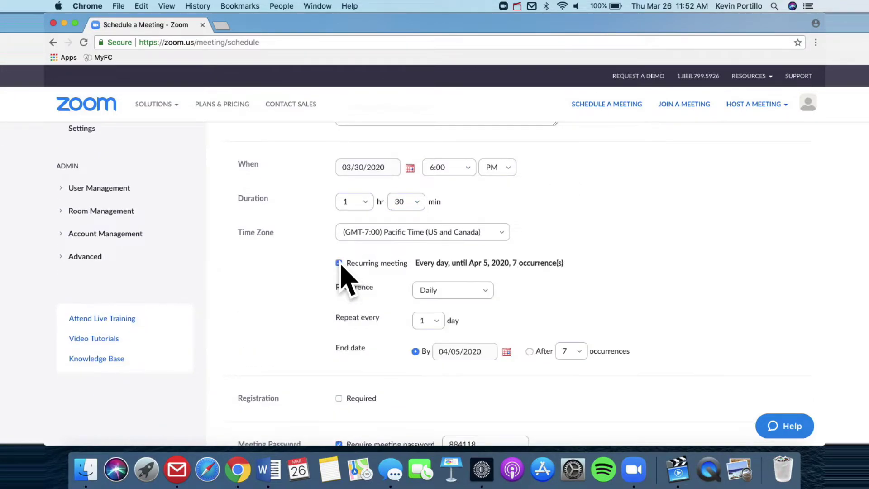
pyautogui.click(491, 296)
pyautogui.click(469, 335)
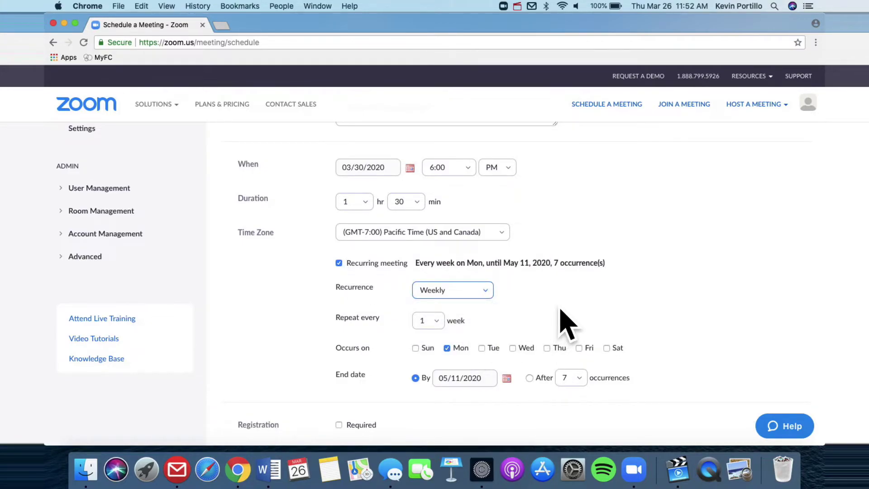
# End the weekly Monday series after 8 occurrences
pyautogui.scroll(-1, 561, 317)
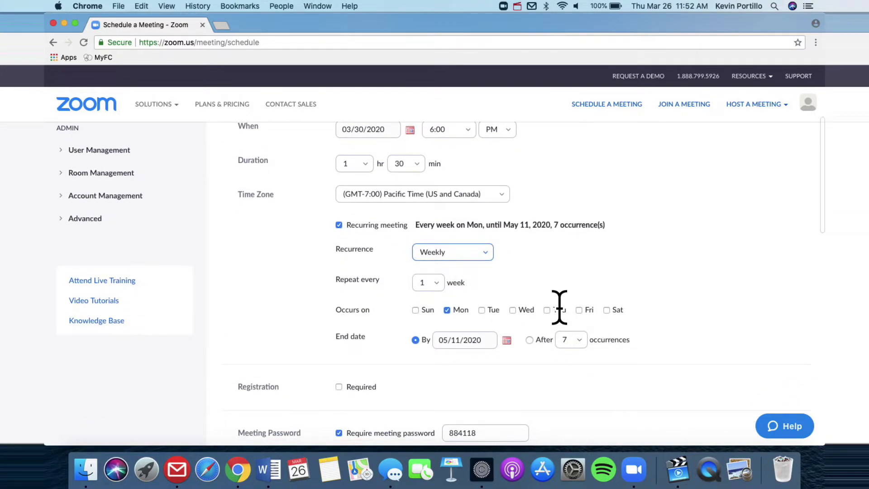
pyautogui.click(530, 340)
pyautogui.click(580, 343)
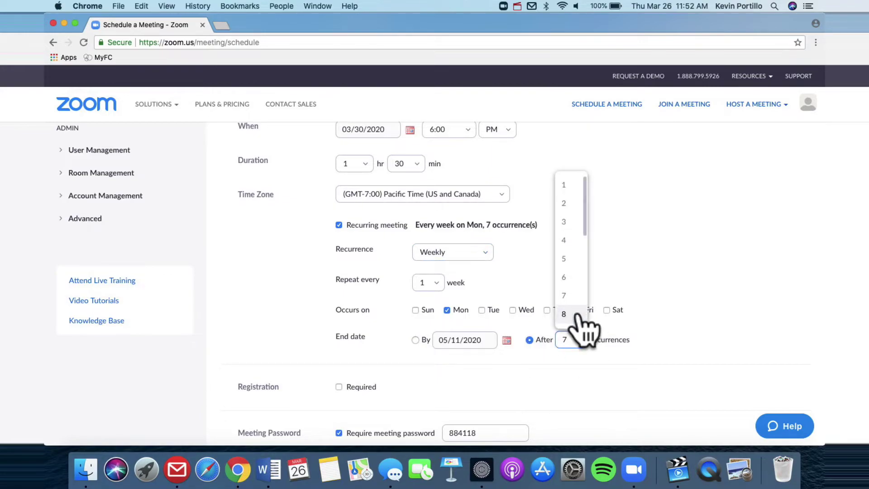
pyautogui.click(576, 311)
pyautogui.scroll(-1, 685, 308)
pyautogui.scroll(-3, 686, 308)
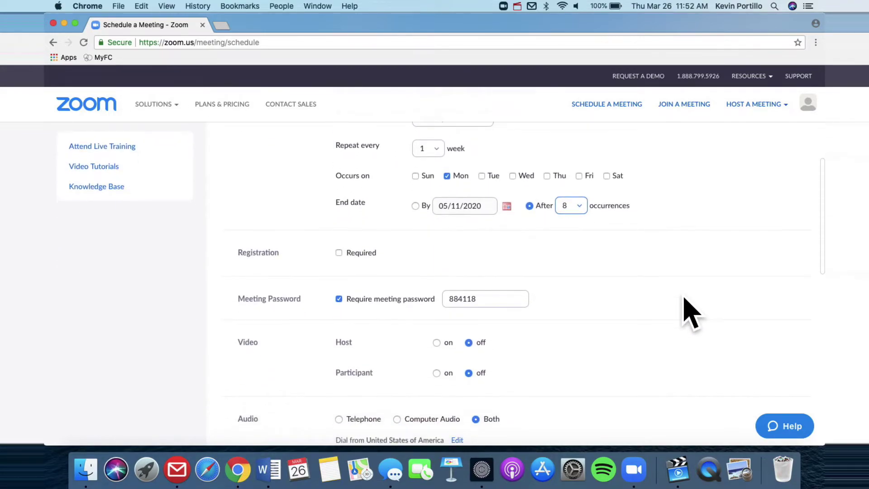
pyautogui.scroll(3, 685, 308)
pyautogui.scroll(-2, 686, 307)
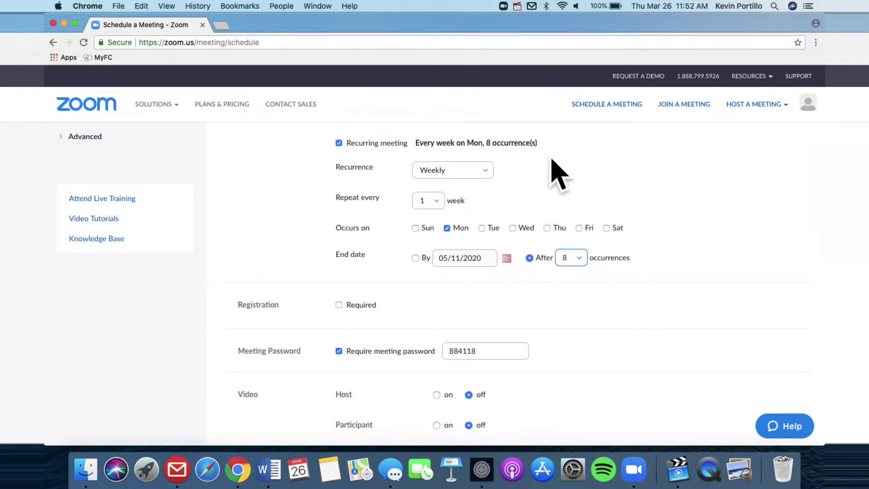
pyautogui.scroll(-3, 571, 226)
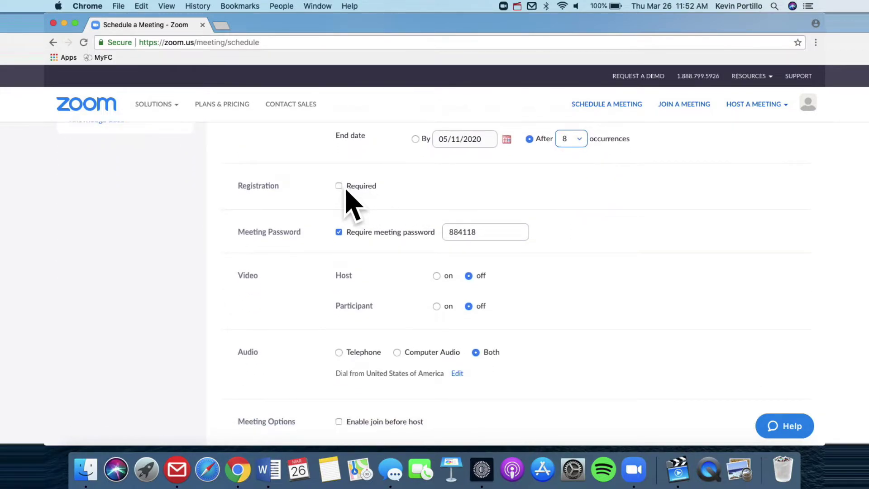
# Turn off the meeting password requirement and scroll to the bottom of the form
pyautogui.click(339, 231)
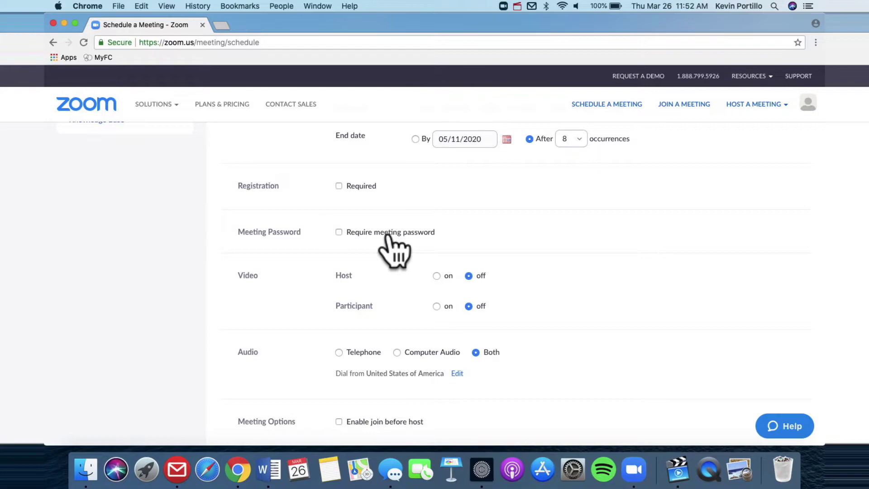
pyautogui.scroll(-2, 389, 238)
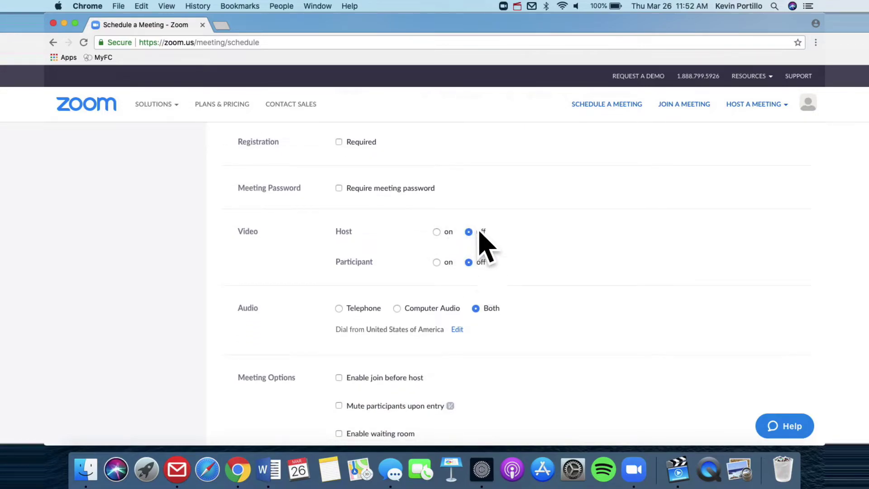
pyautogui.scroll(-4, 481, 249)
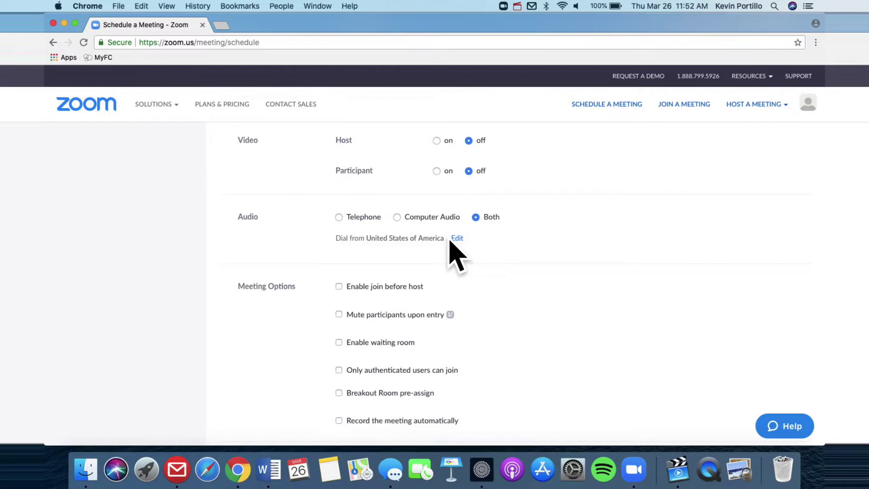
pyautogui.scroll(-8, 457, 253)
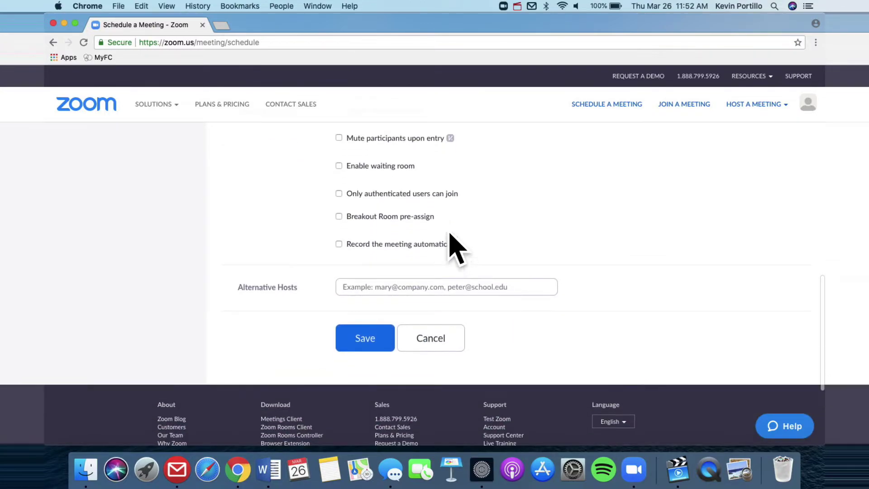
# Save the recurring meeting and select its join URL on the Meeting Information page
pyautogui.click(368, 341)
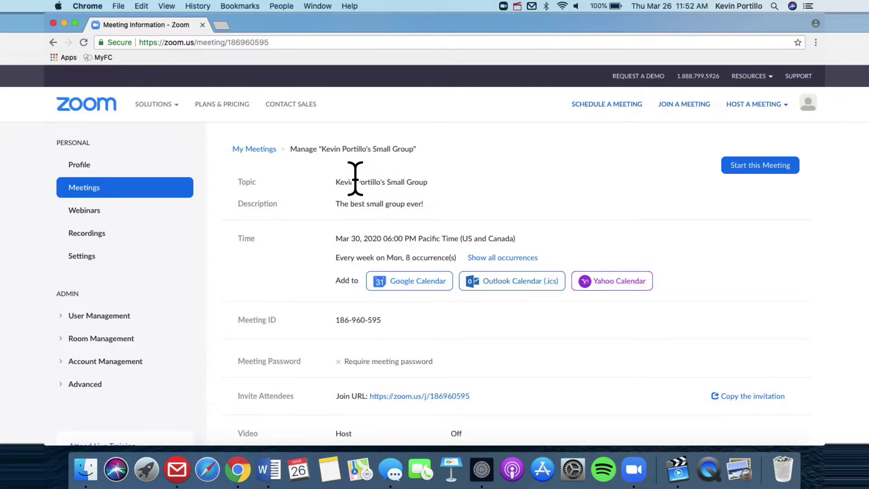
pyautogui.scroll(-3, 376, 290)
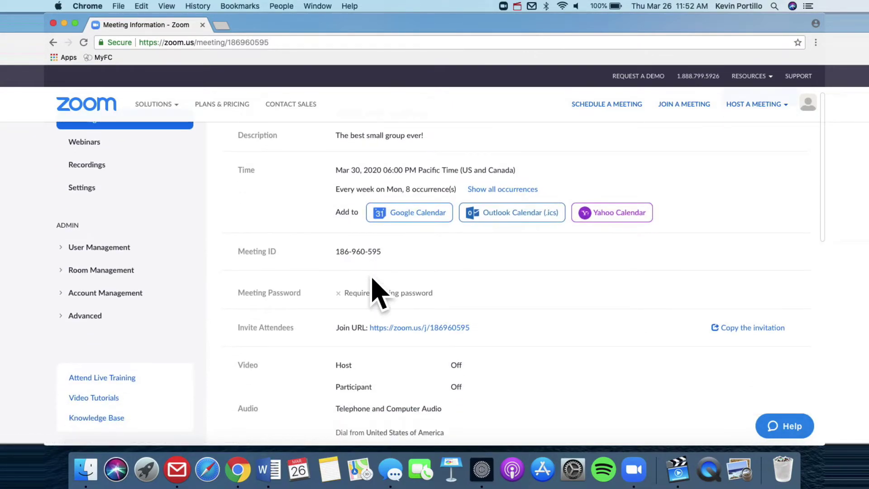
pyautogui.scroll(-2, 372, 279)
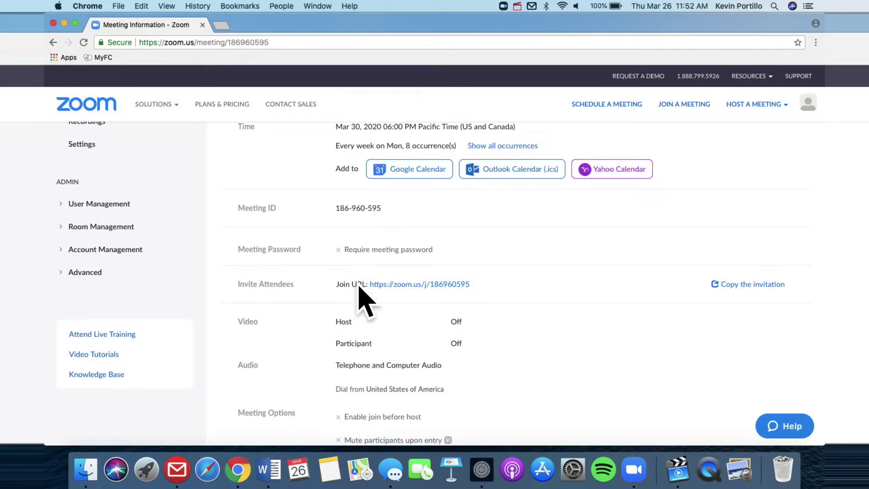
pyautogui.moveTo(487, 286); pyautogui.dragTo(368, 281)
pyautogui.press('super+c')
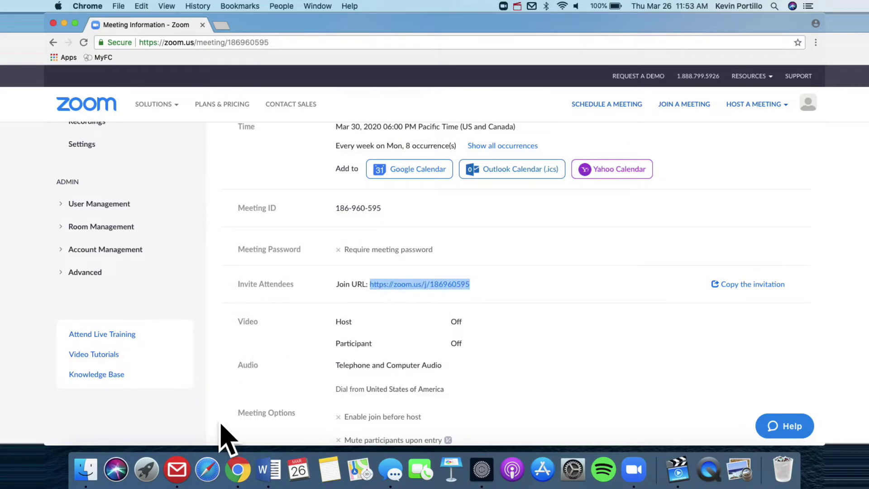
# In Go for Gmail, compose a new message addressed to two suggested contacts
pyautogui.click(176, 466)
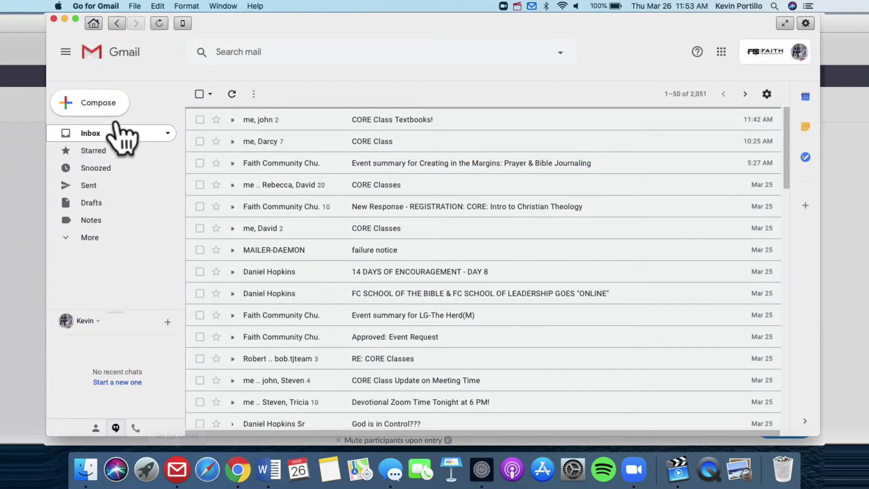
pyautogui.click(106, 112)
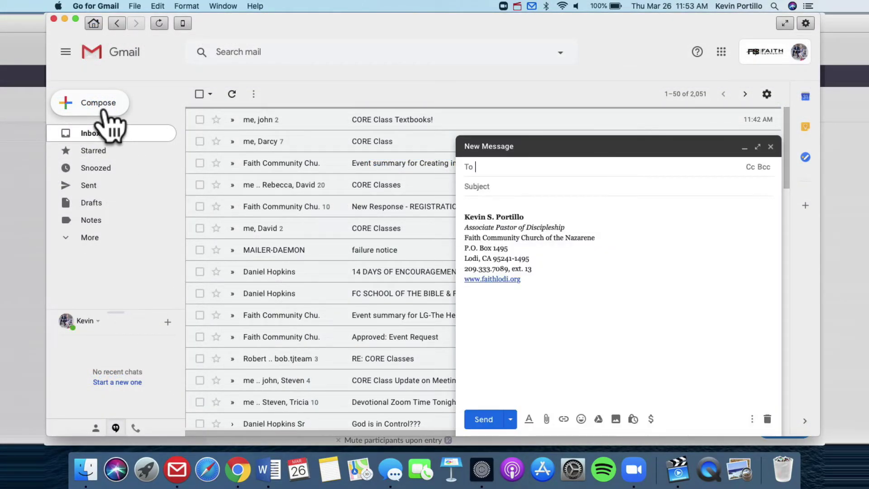
pyautogui.write('david')
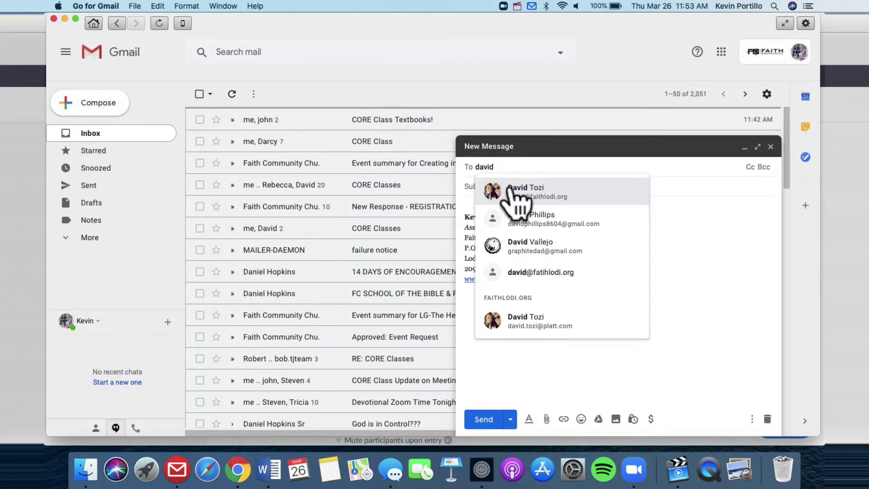
pyautogui.click(511, 188)
pyautogui.write('chr')
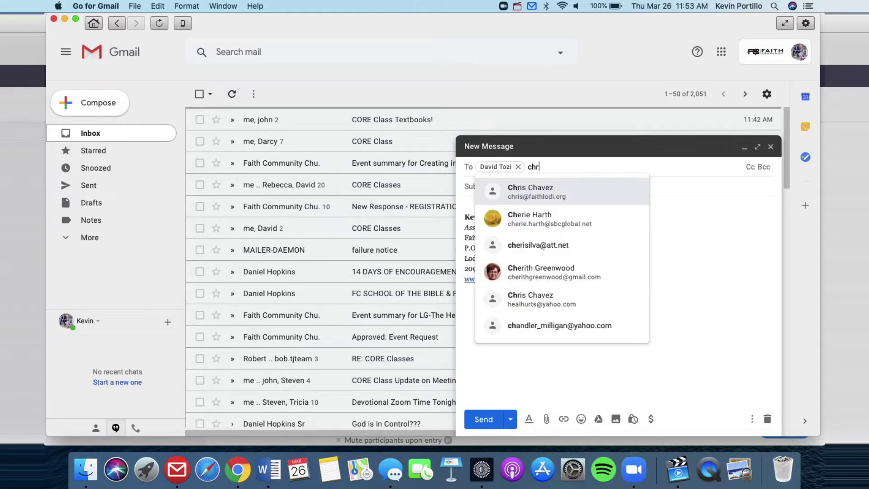
pyautogui.press('Return')
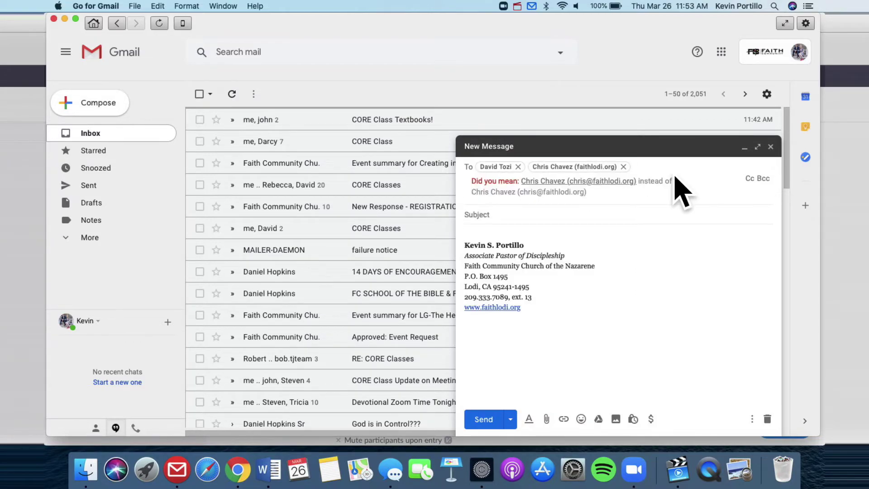
pyautogui.click(591, 213)
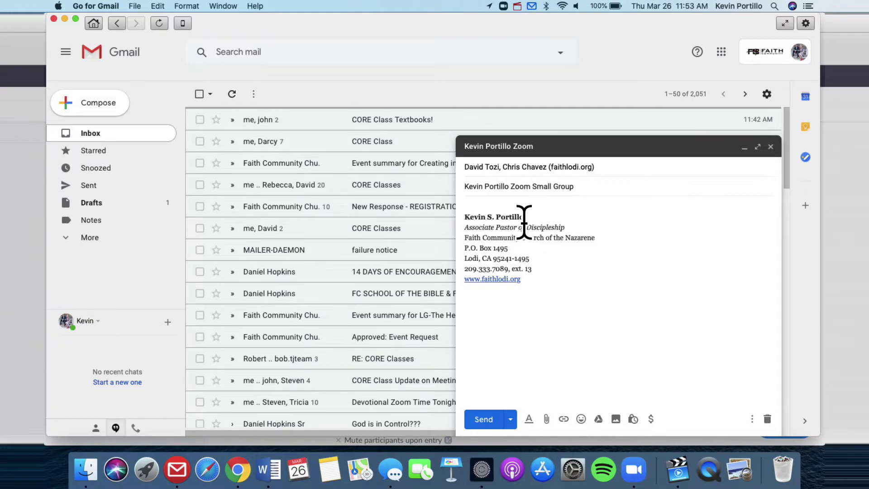
# Write the message body inviting everyone to the meeting on Monday at 6 pm
pyautogui.click(516, 204)
pyautogui.write('Hey')
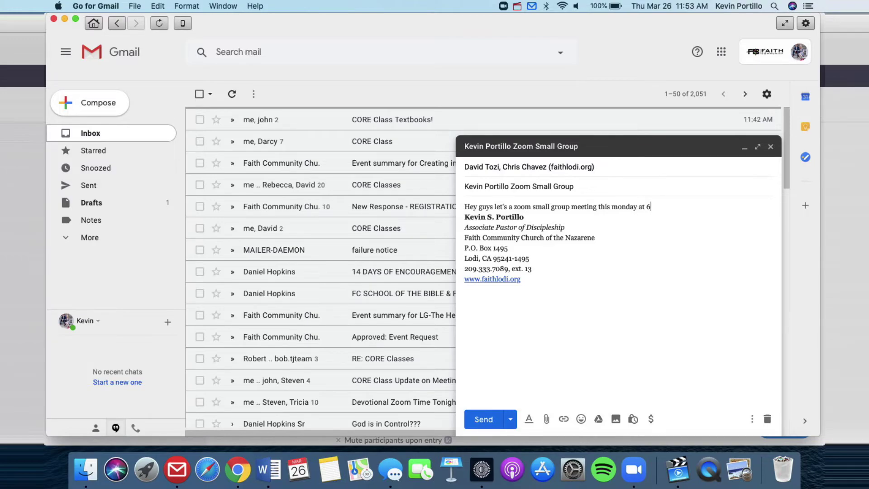
pyautogui.write('!')
pyautogui.press('Return')
pyautogui.press('Return')
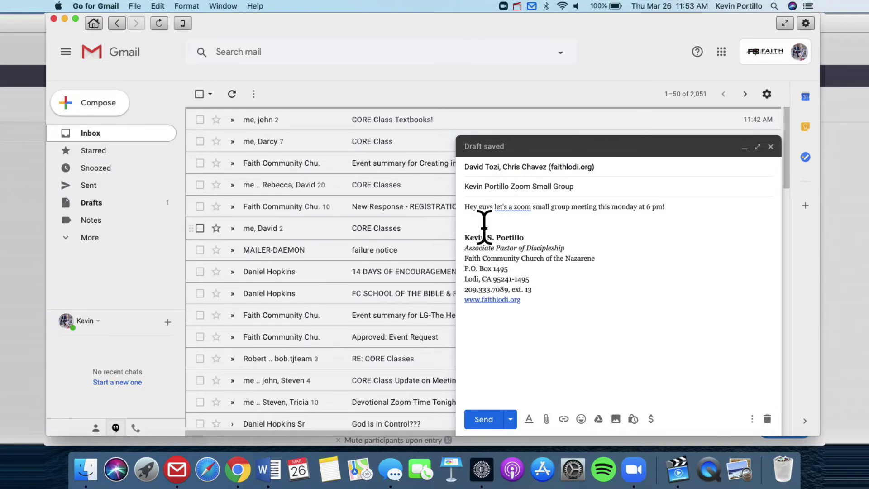
# Paste the Zoom join URL, sign off with 'Peace,', and return to Chrome
pyautogui.press('super+v')
pyautogui.press('Return')
pyautogui.press('Return')
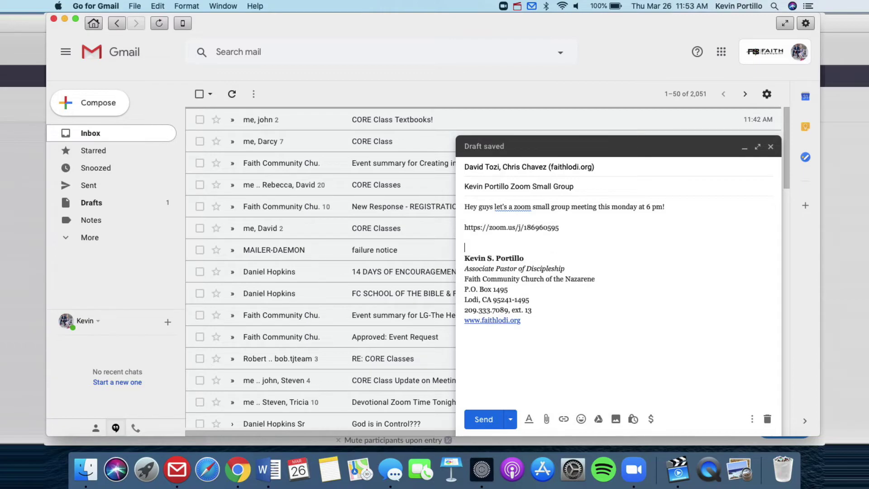
pyautogui.write('Peace,')
pyautogui.press('Return')
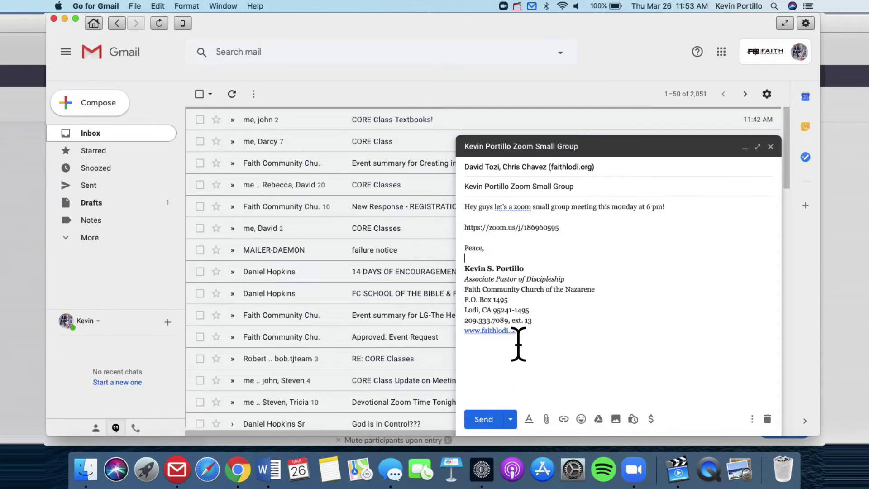
pyautogui.hotkey('ctrl', 'Up')
# Start the weekly Small Group meeting from its Meeting Information page and allow the Zoom app to launch
pyautogui.click(334, 147)
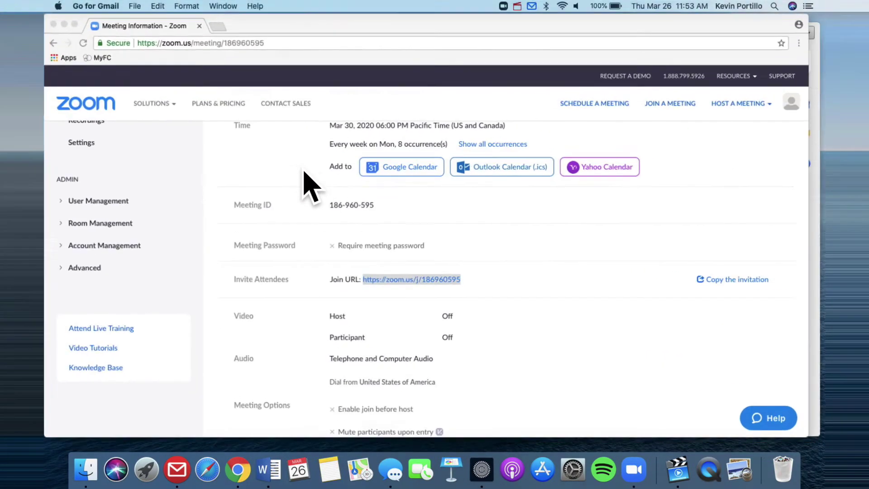
pyautogui.scroll(2, 307, 186)
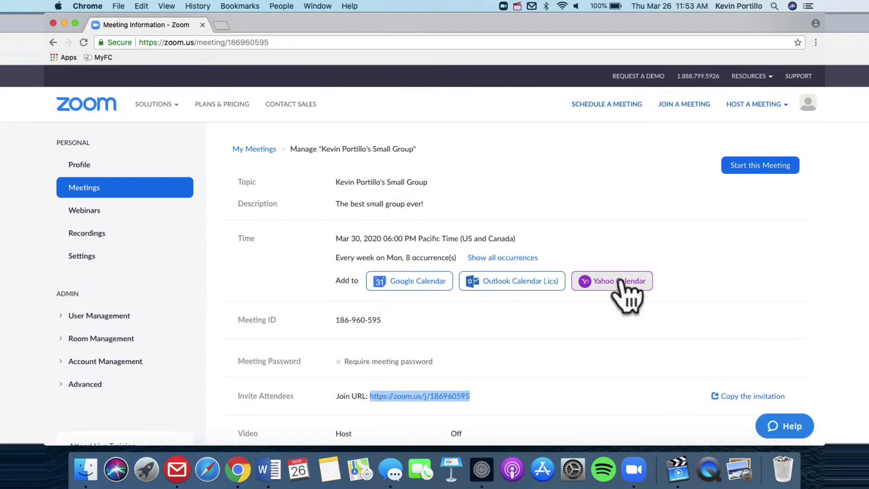
pyautogui.click(758, 167)
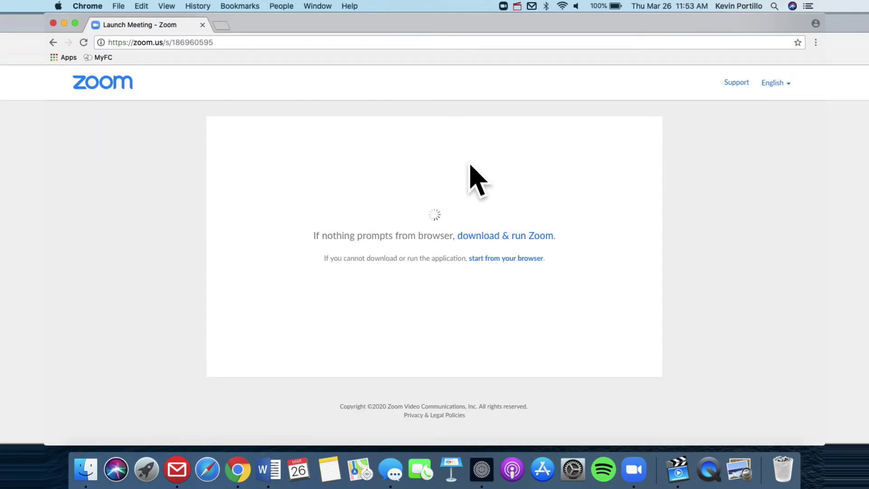
pyautogui.click(512, 119)
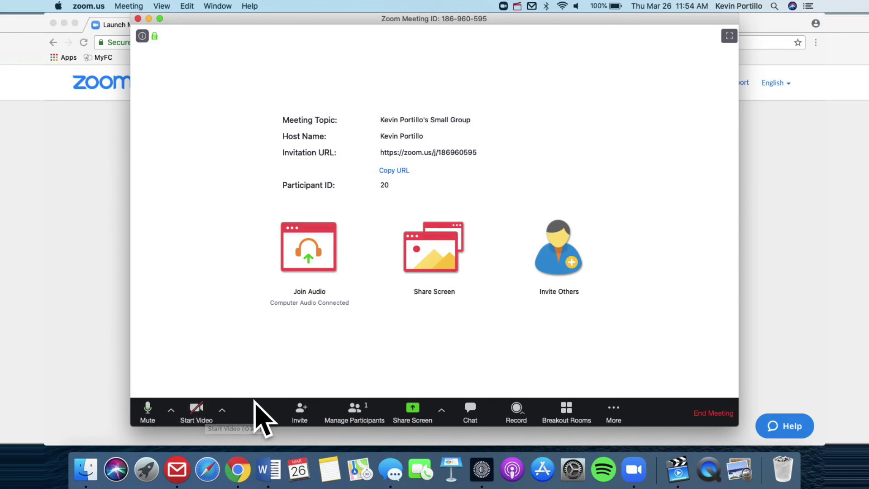
pyautogui.click(308, 409)
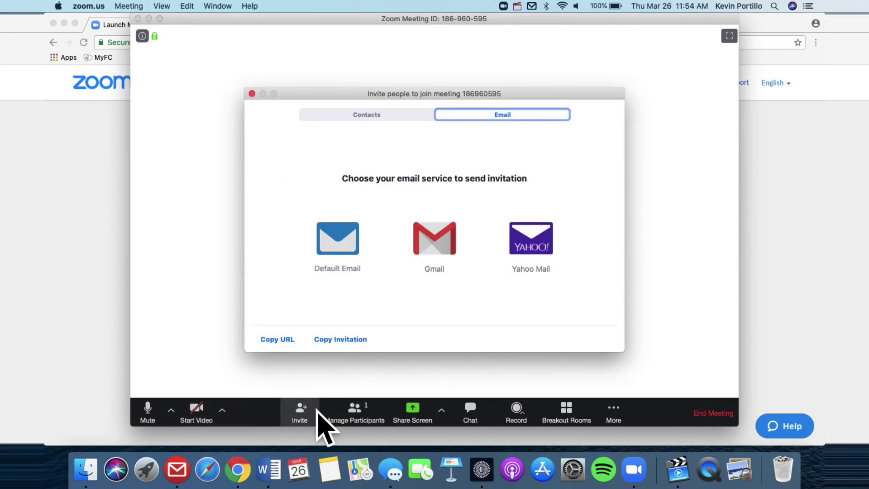
pyautogui.click(252, 93)
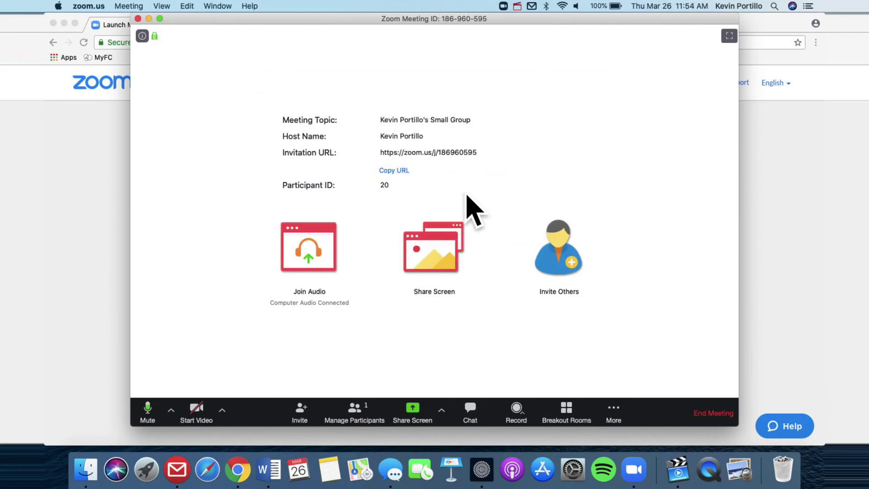